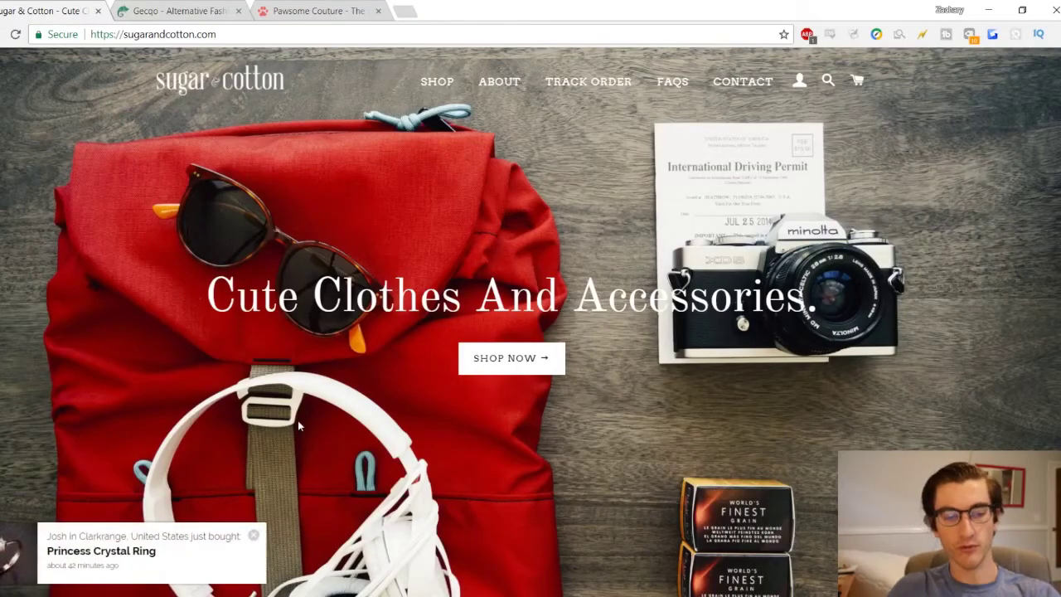
Look over the Gecqo and Pawsome Couture store pages and return to the Sugar & Cotton home page.
click(180, 8)
click(319, 8)
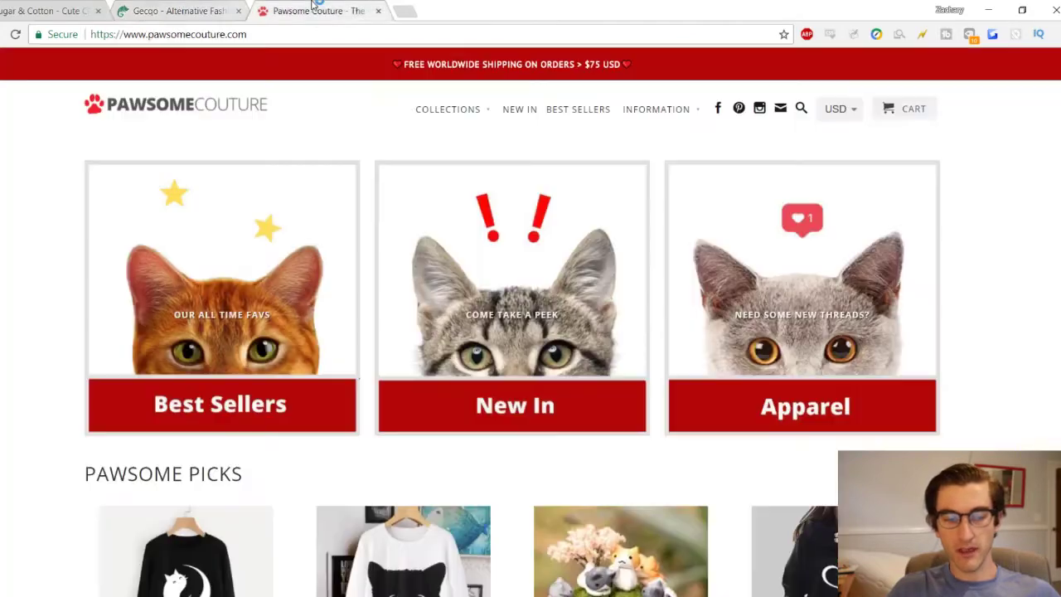
click(63, 7)
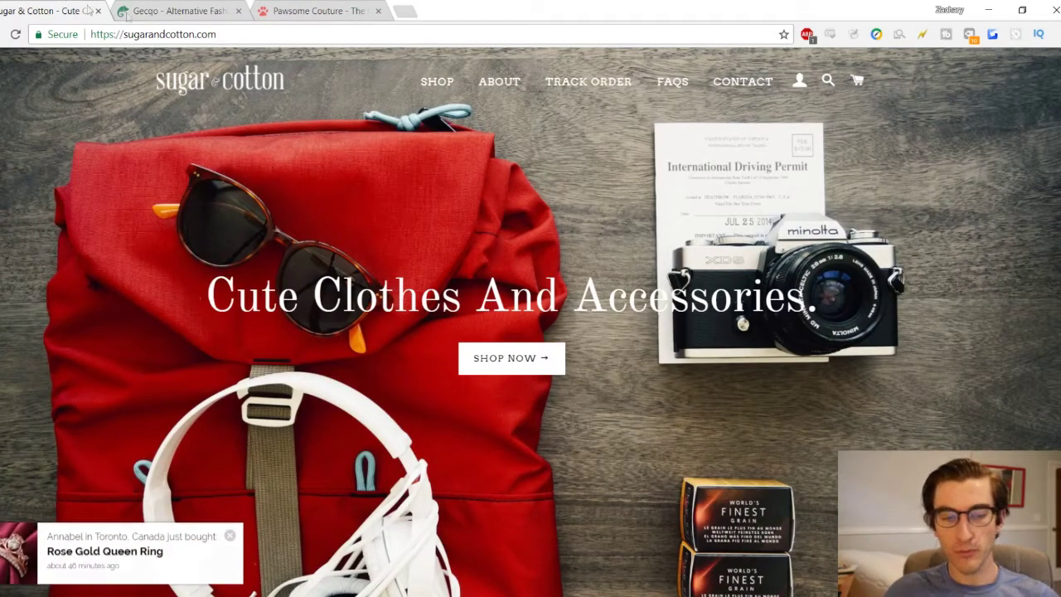
Inspect the Sugar & Cotton home page and look through its HTML code from the beginning.
right_click(710, 155)
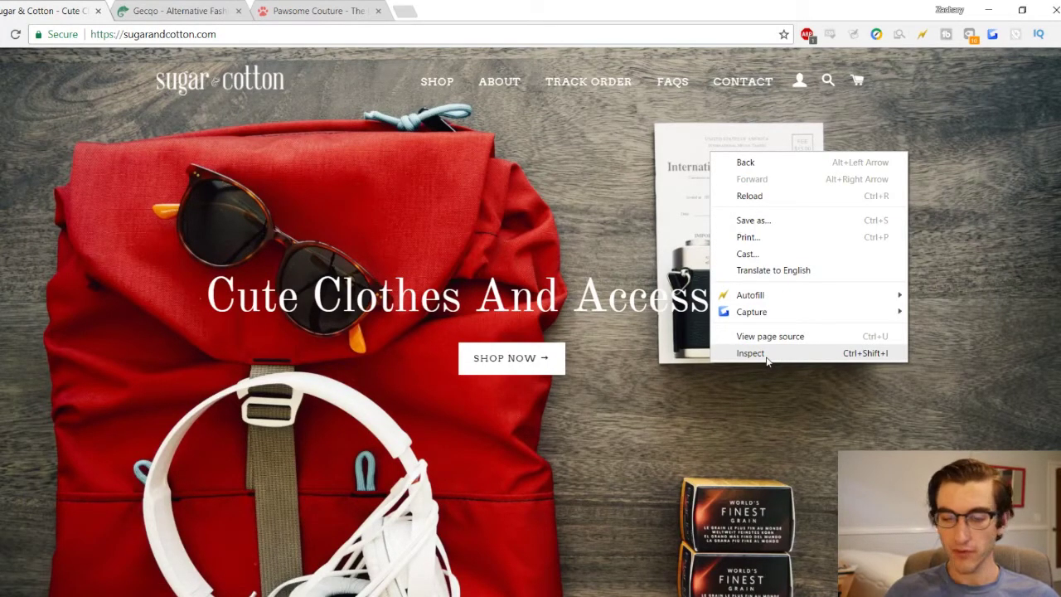
right_click(581, 227)
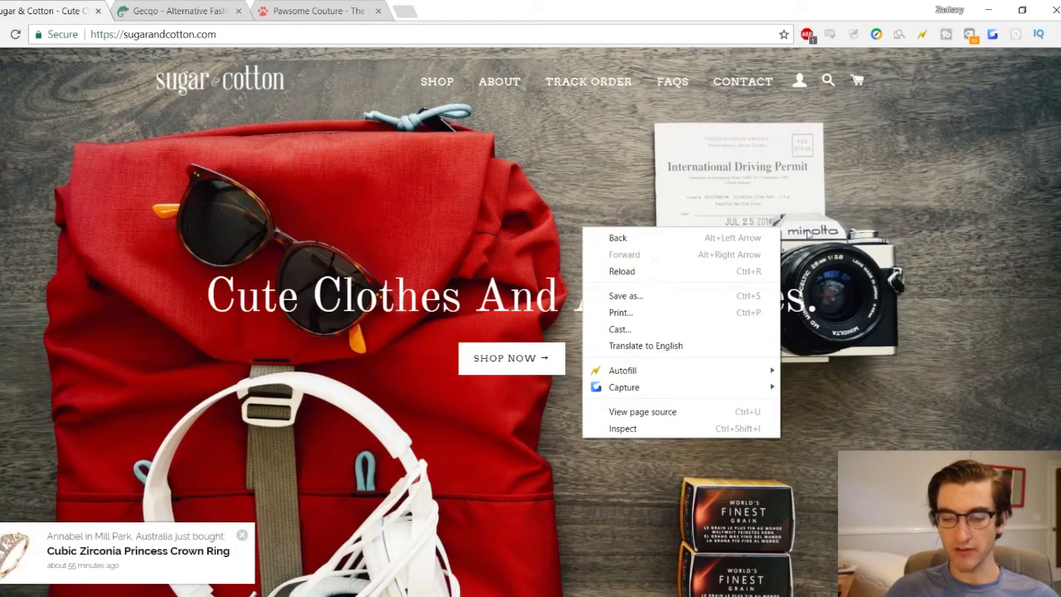
click(621, 428)
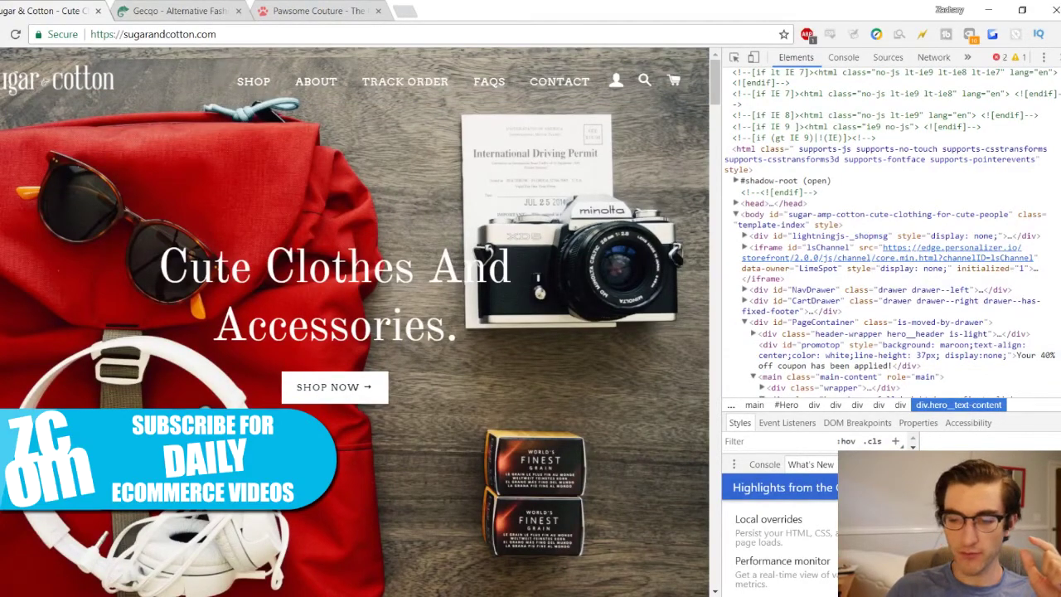
scroll(887, 249, down, 15)
scroll(1056, 90, up, 20)
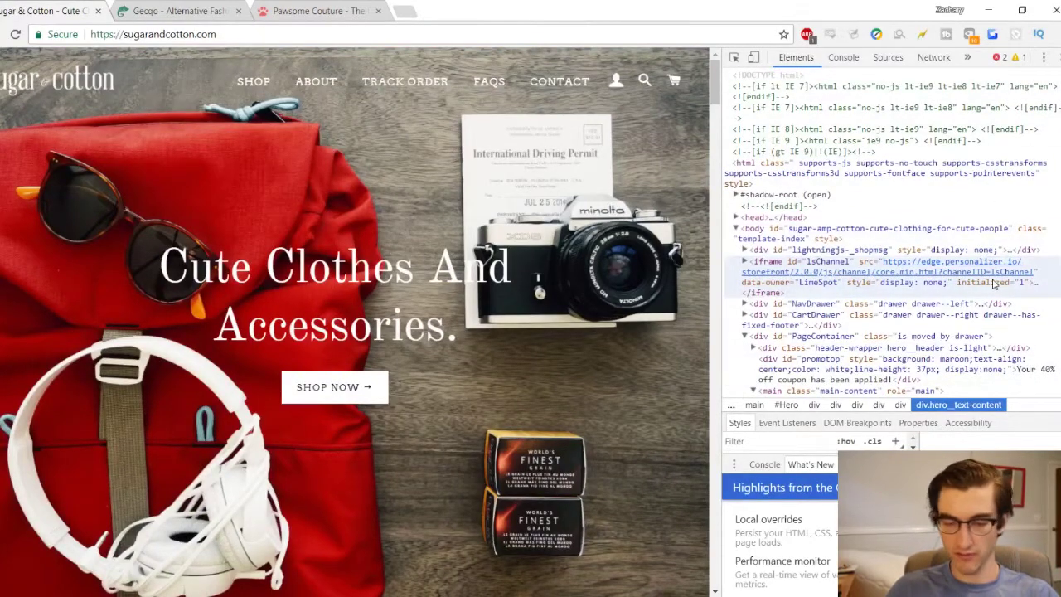
Search the Sugar & Cotton page code for "theme" and examine the first match.
key(ctrl+f)
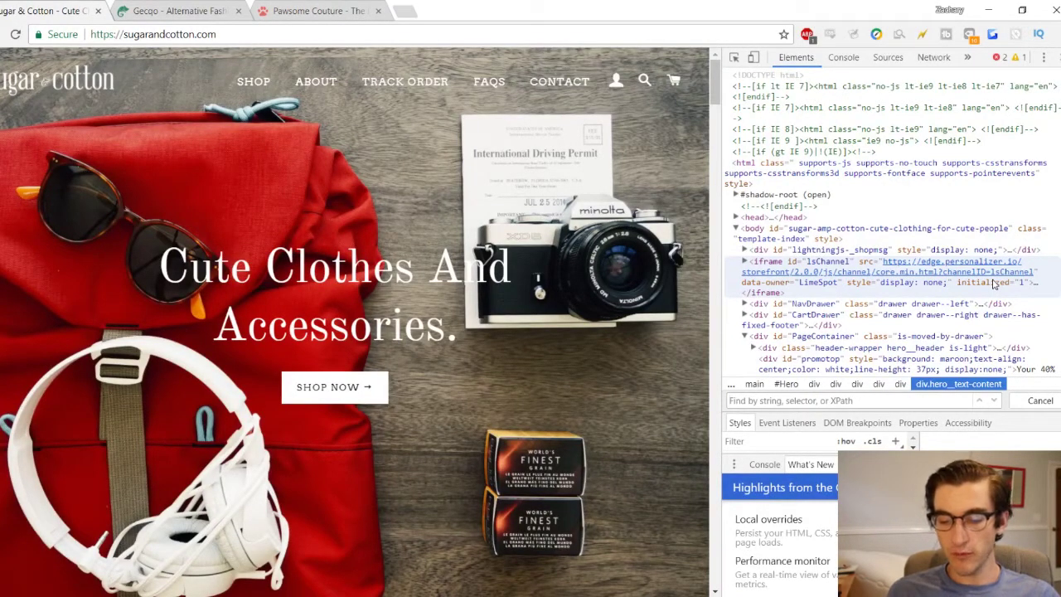
text(theme)
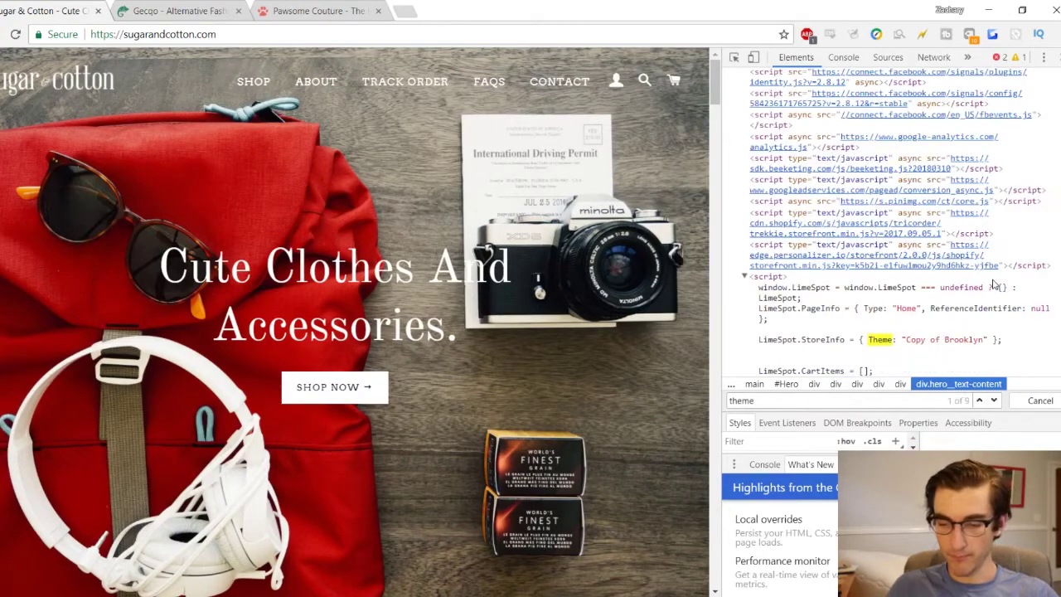
scroll(994, 285, down, 3)
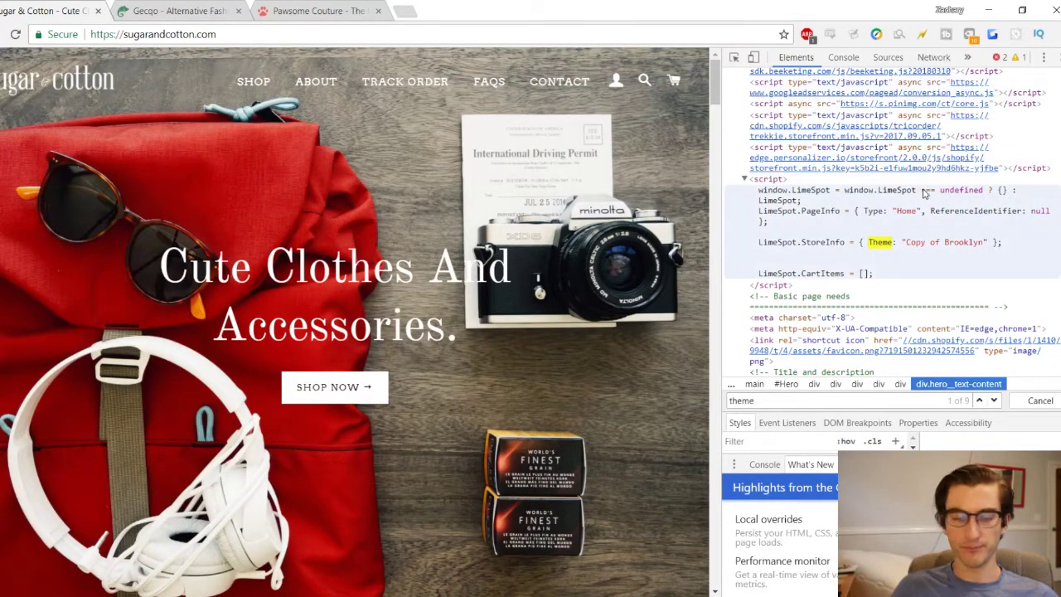
Close the inspector, reopen it on the Sugar & Cotton page and search the code for "theme" again.
key(F12)
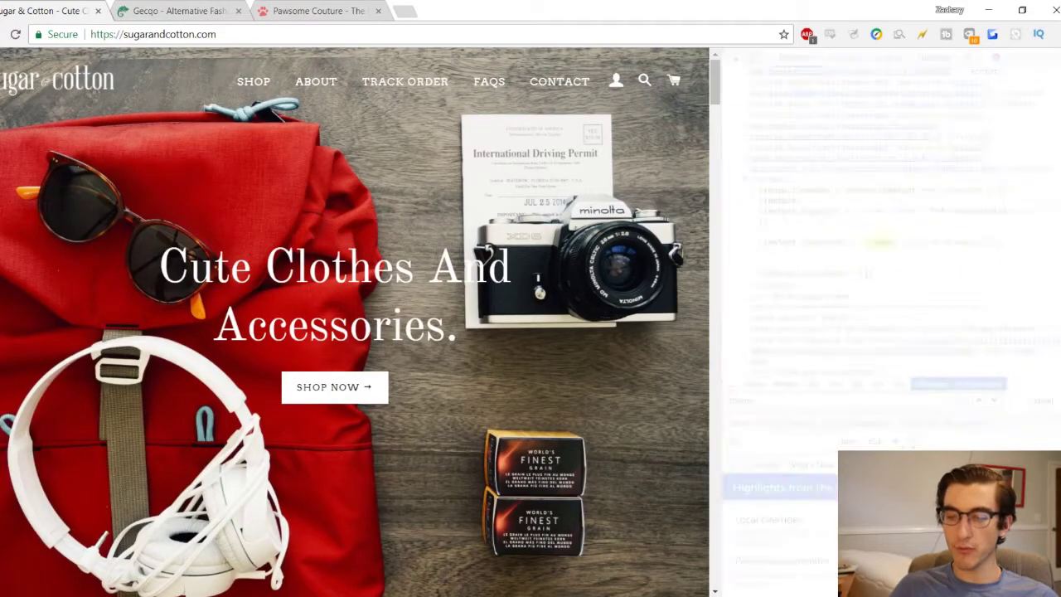
right_click(769, 211)
click(842, 412)
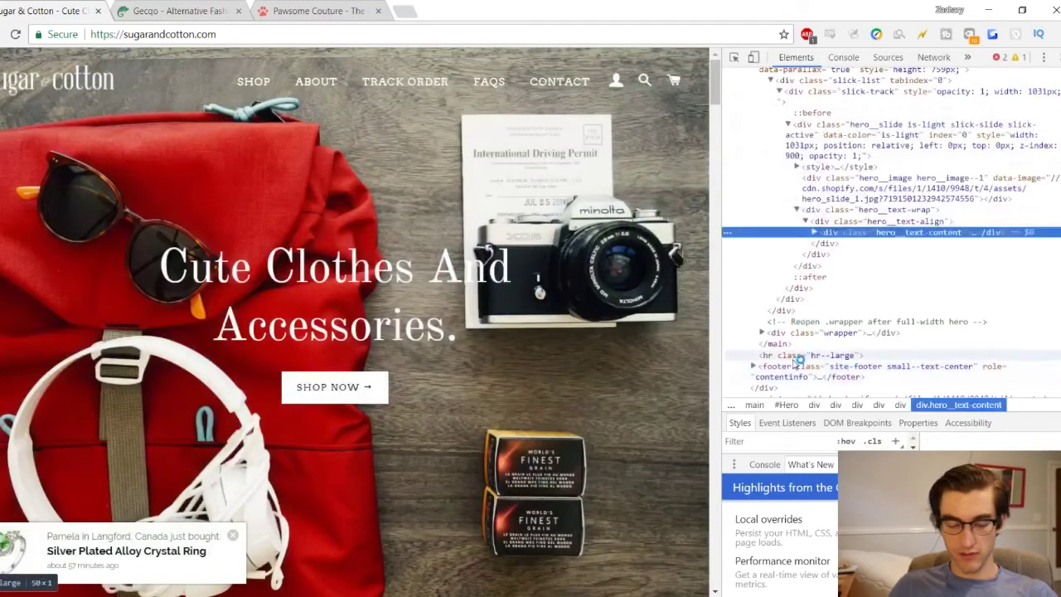
text(theme)
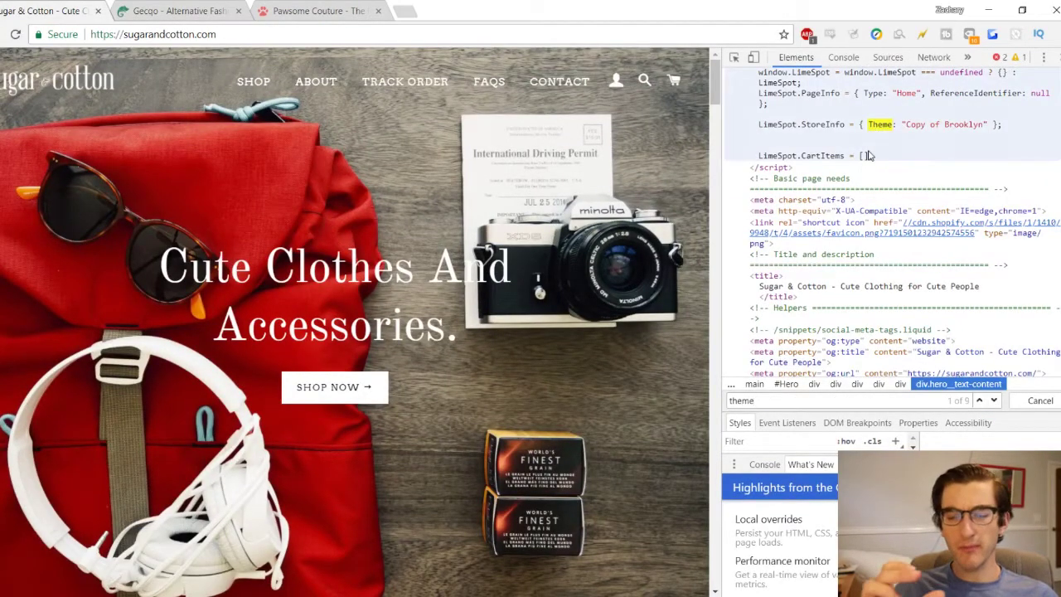
Step through the "theme" matches and go back to the Shopify.theme script to examine the theme's name.
click(994, 402)
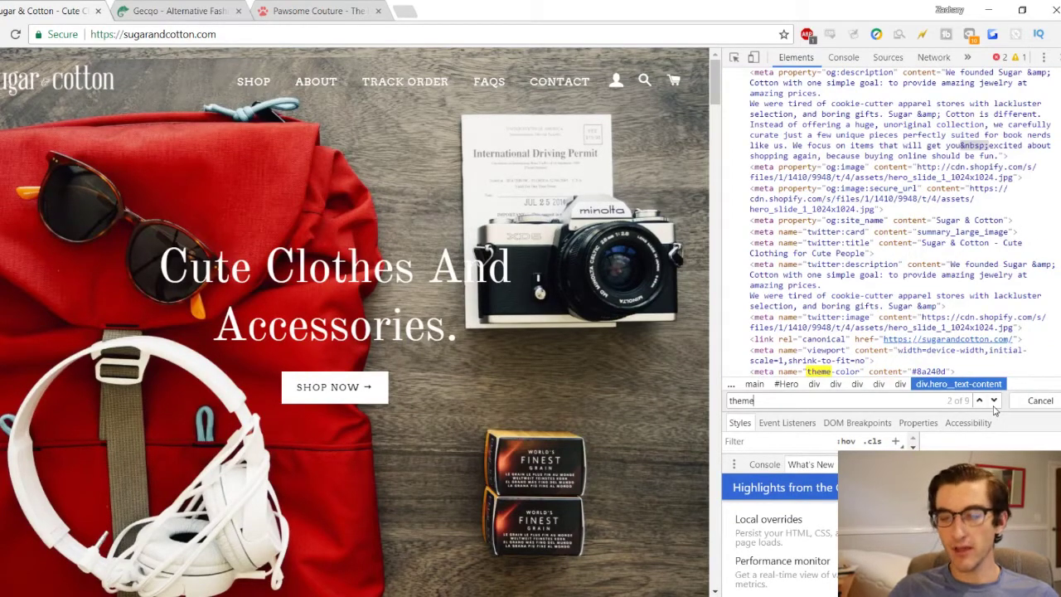
click(994, 405)
click(994, 405)
click(994, 404)
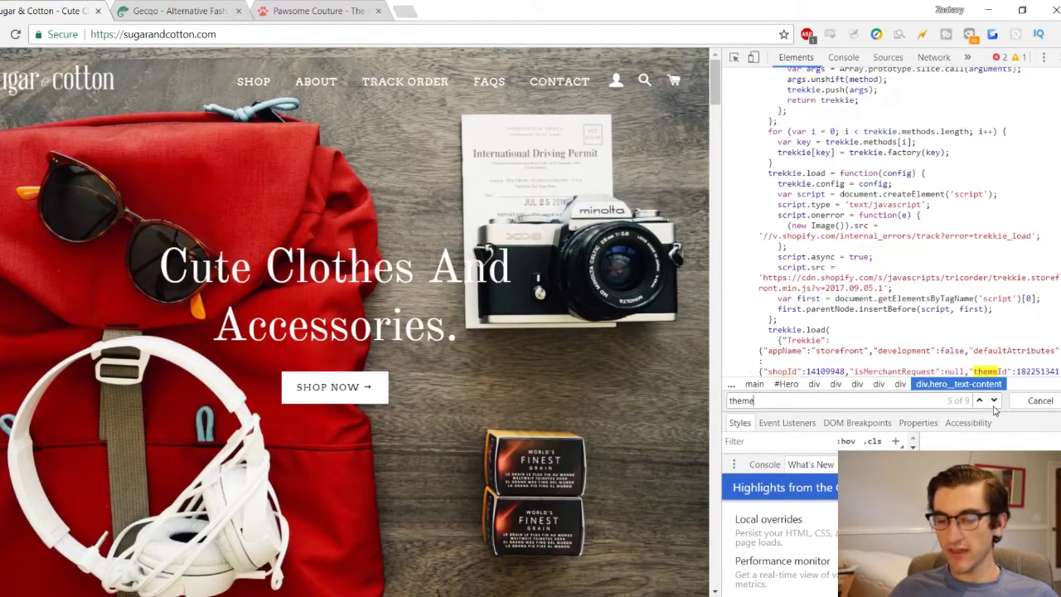
click(979, 401)
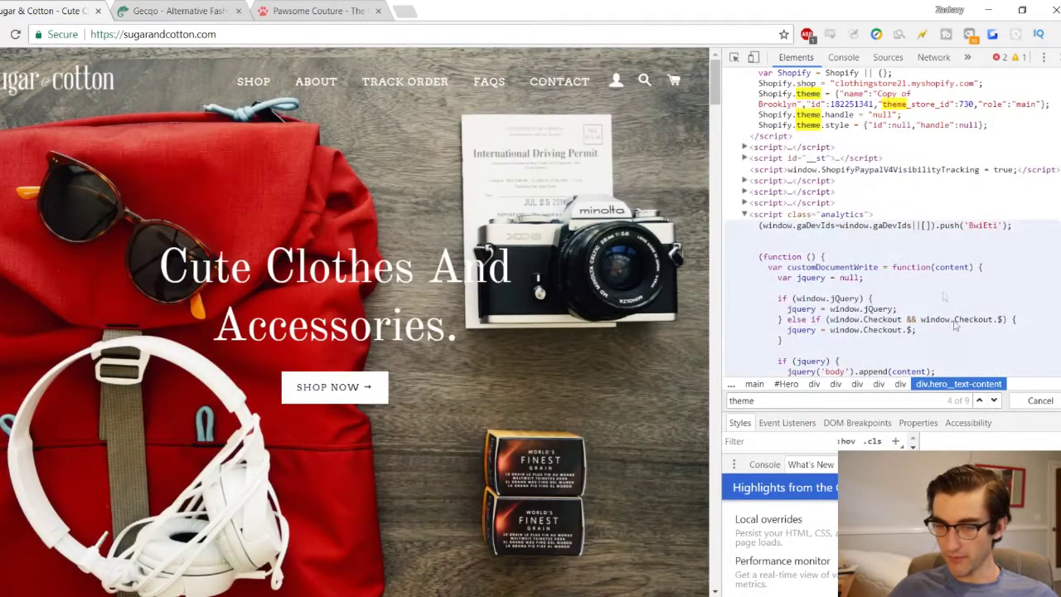
scroll(912, 198, up, 1)
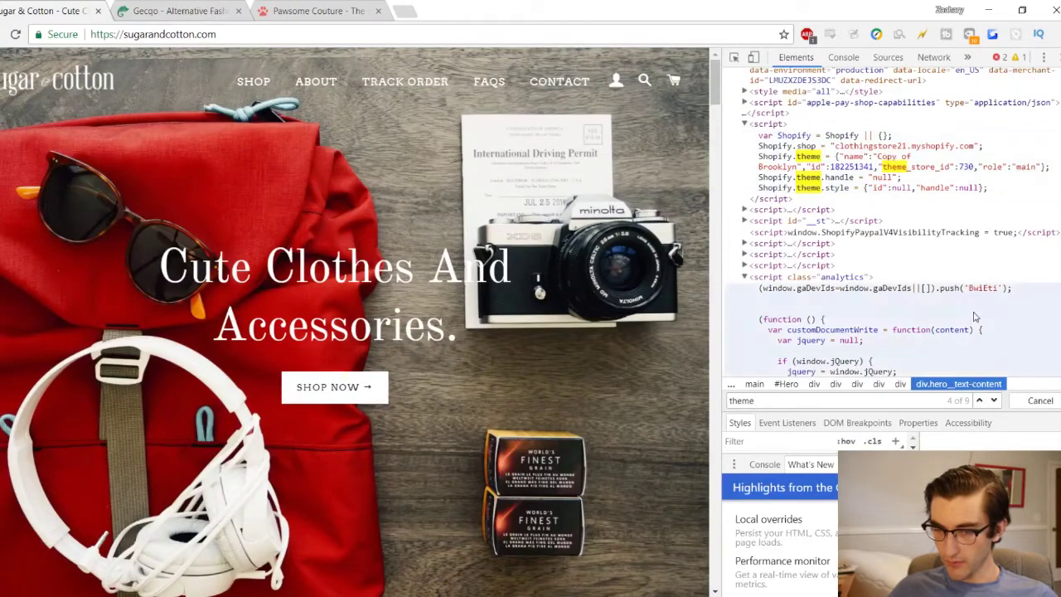
Go through the remaining "theme" matches and return to the theme entry in LimeSpot.StoreInfo.
click(994, 403)
click(994, 403)
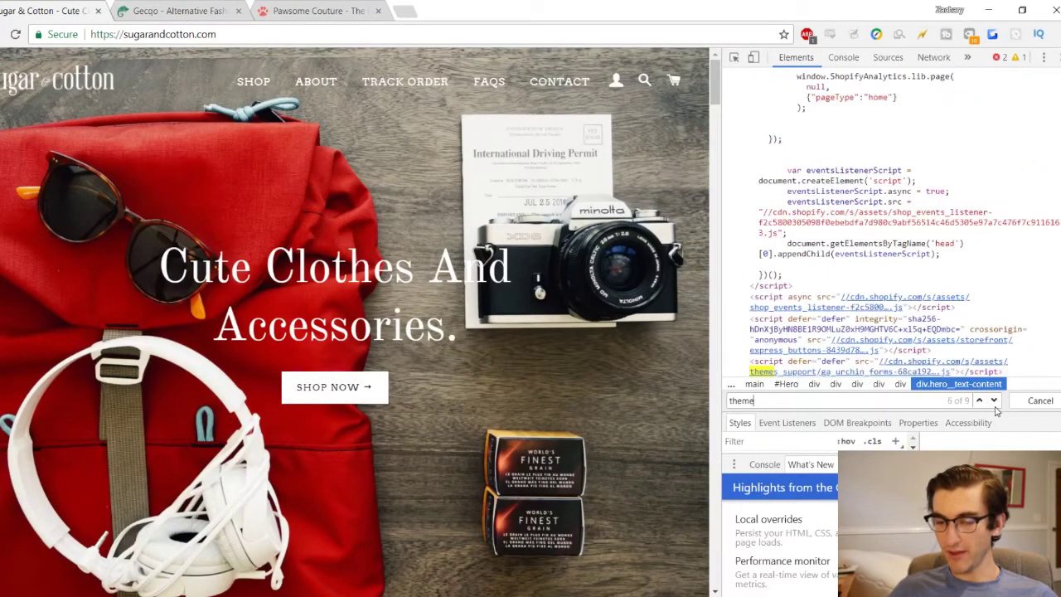
click(994, 403)
click(993, 403)
click(994, 403)
click(994, 402)
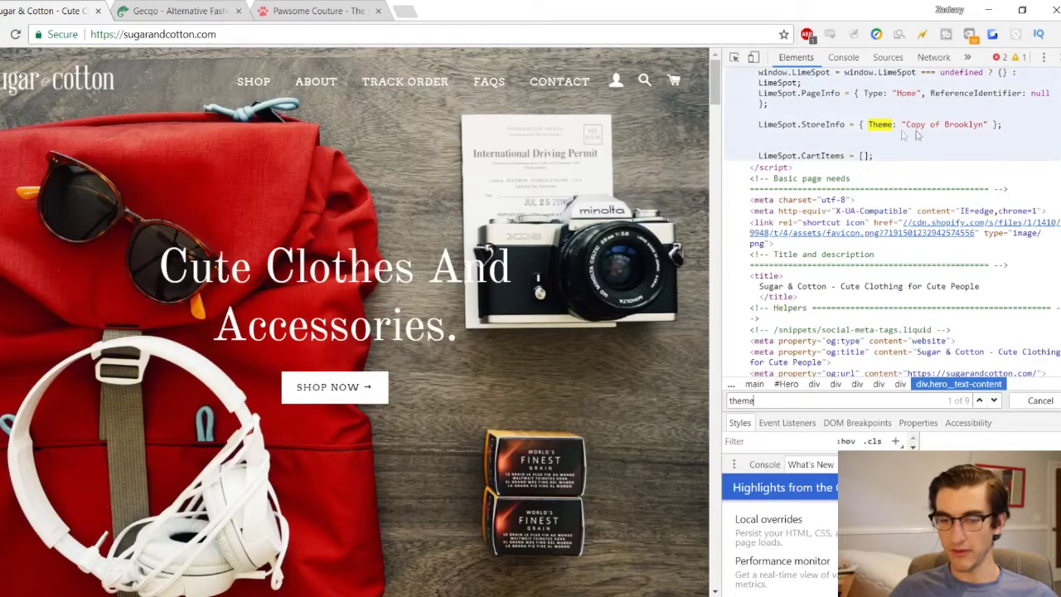
scroll(941, 136, up, 4)
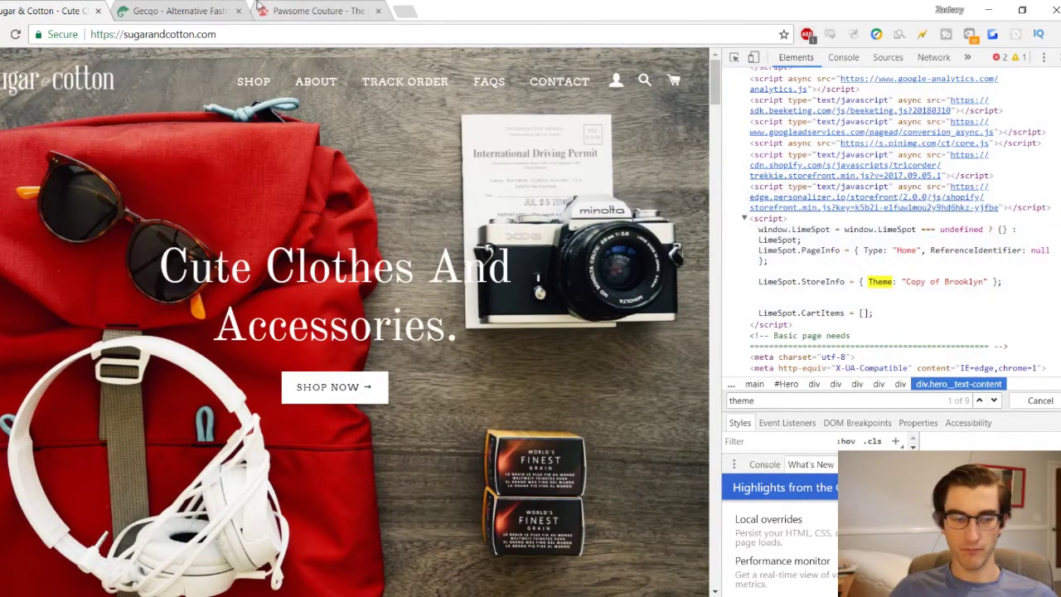
Switch to the Gecqo store, inspect its home page and search the code for "theme".
click(178, 11)
right_click(800, 208)
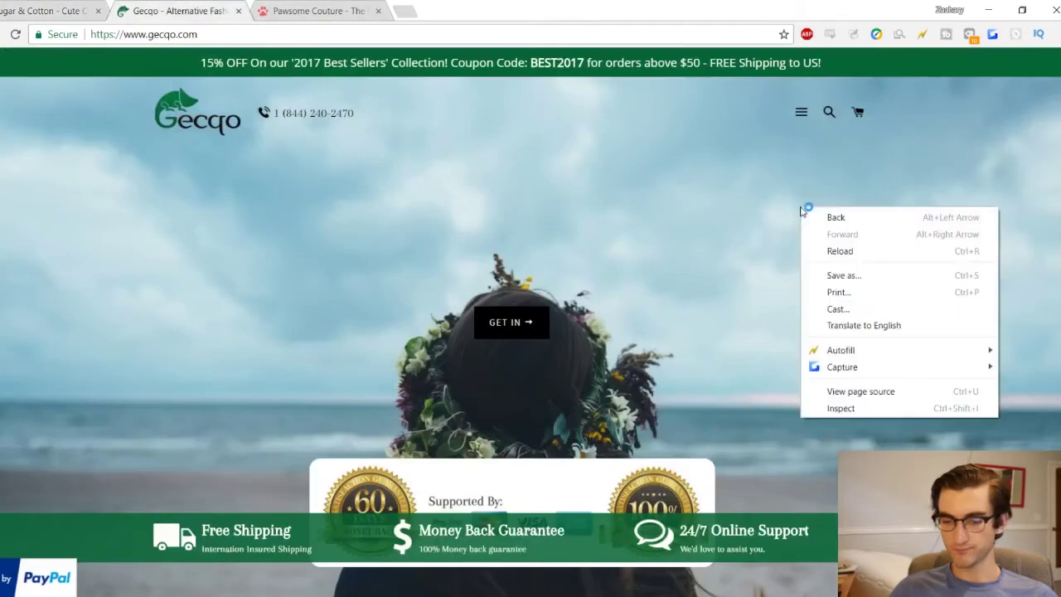
click(856, 409)
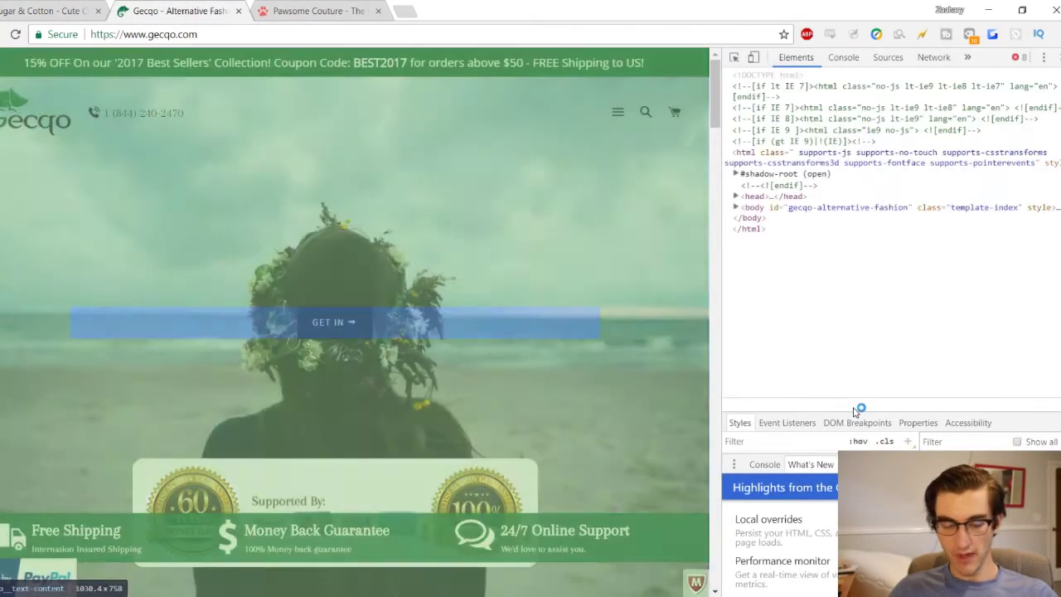
key(ctrl+f)
text(theme)
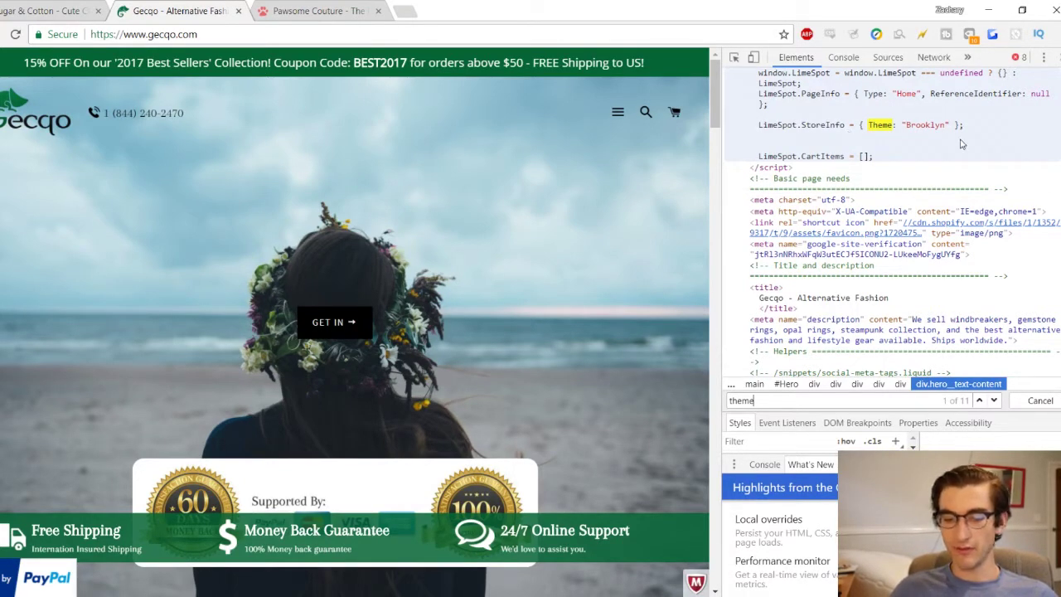
Switch to the Pawsome Couture store, inspect its home page and search the code for "theme".
click(298, 17)
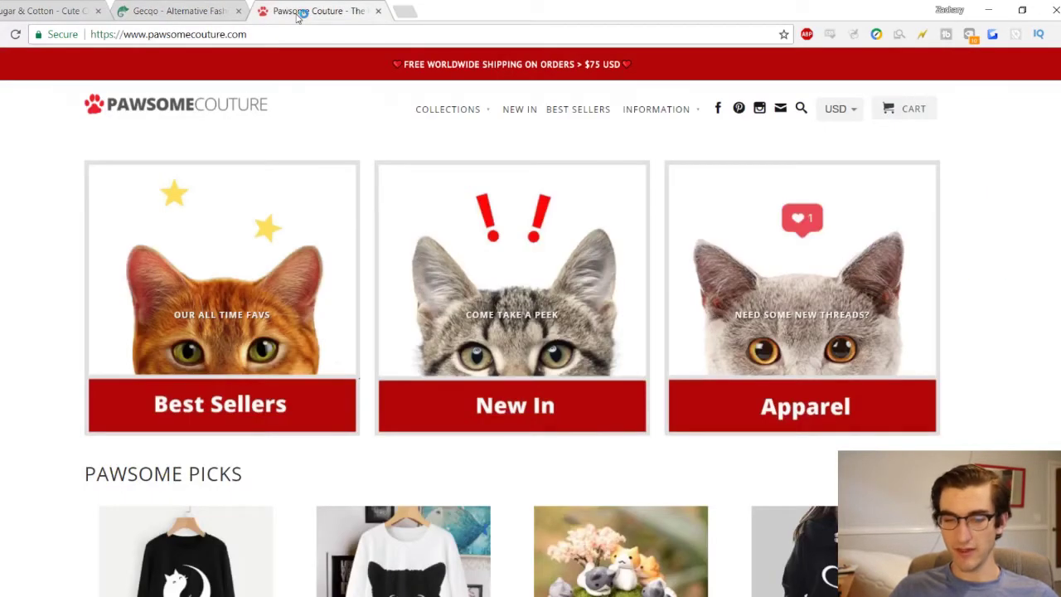
right_click(997, 255)
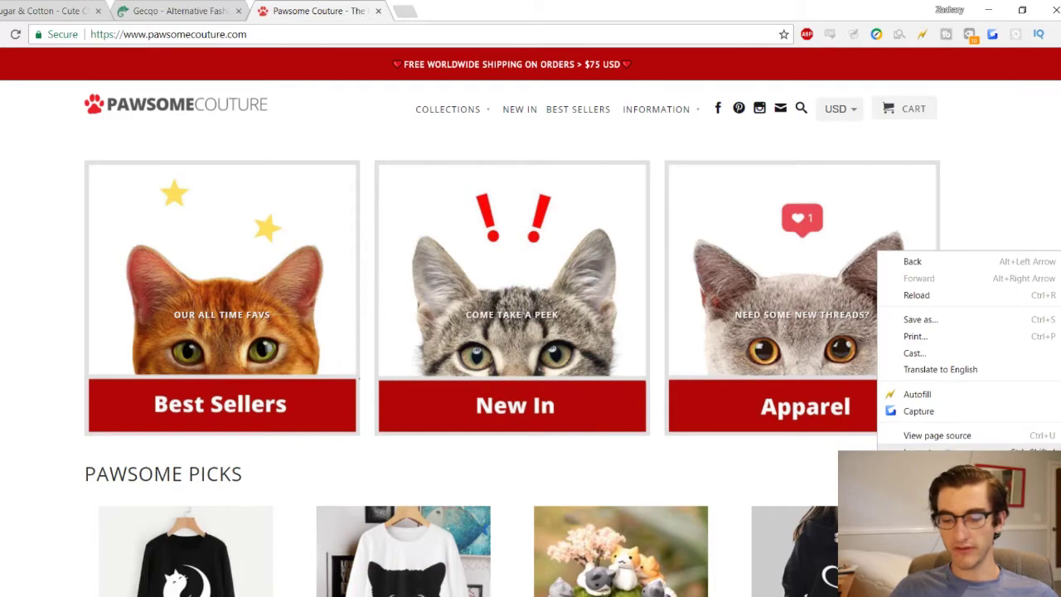
click(920, 451)
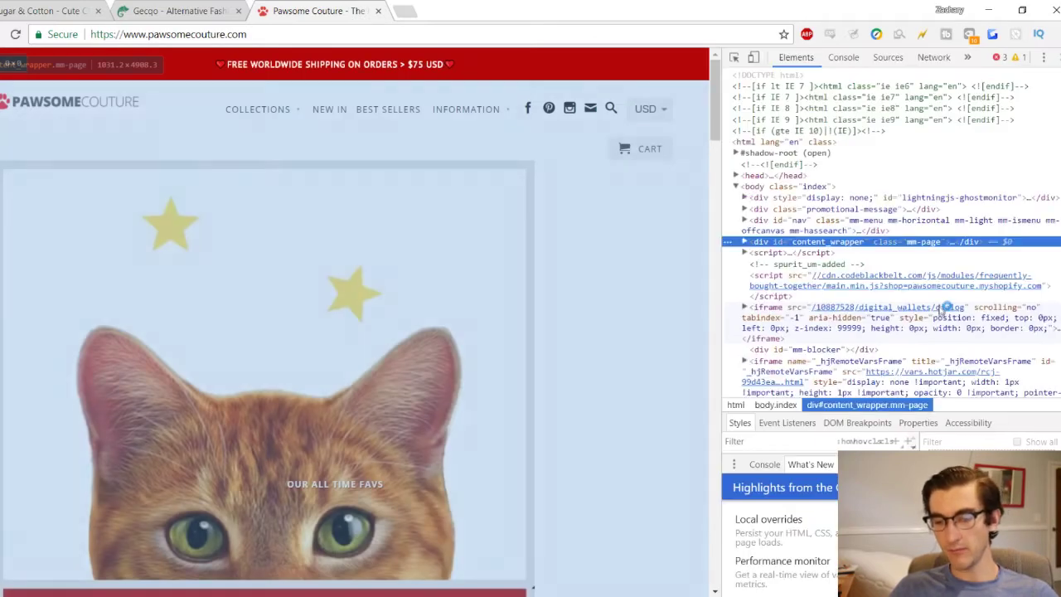
key(ctrl+f)
text(theme)
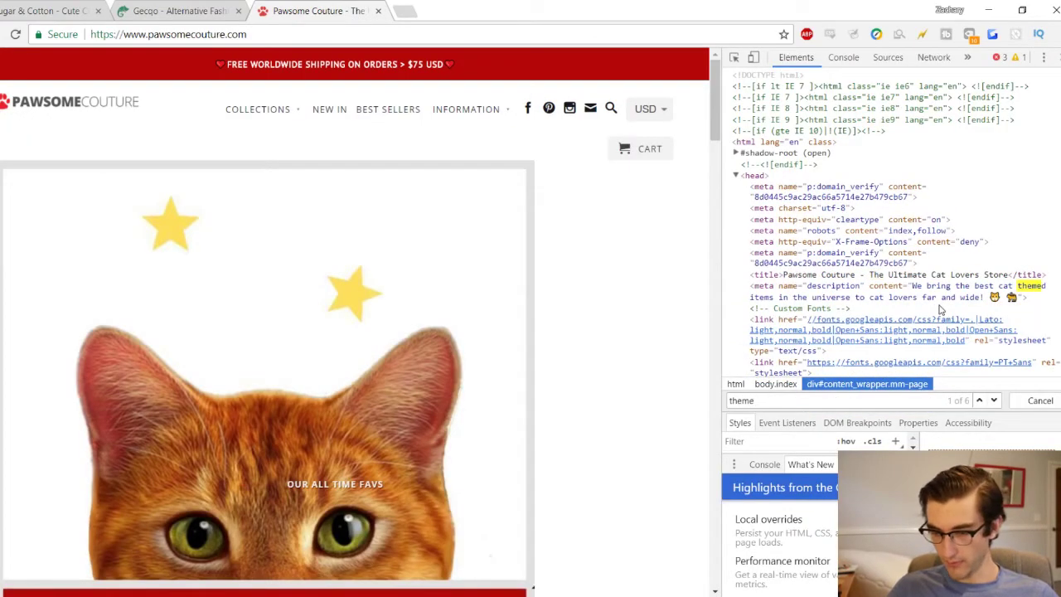
Step through the Pawsome Couture matches to the Shopify.theme script, examine the theme name and store ID, and close the inspector.
click(994, 402)
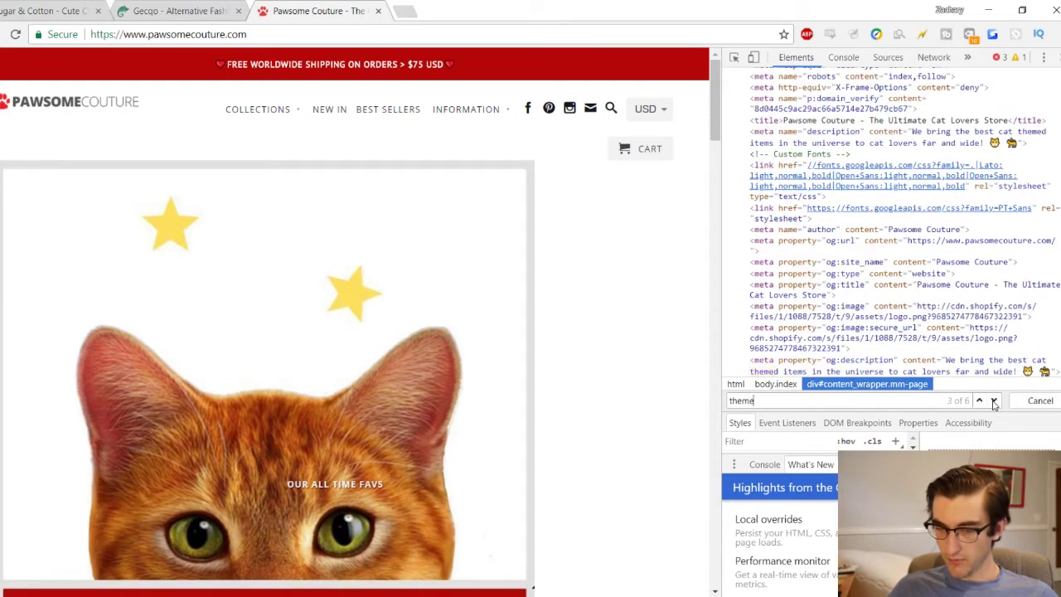
click(993, 402)
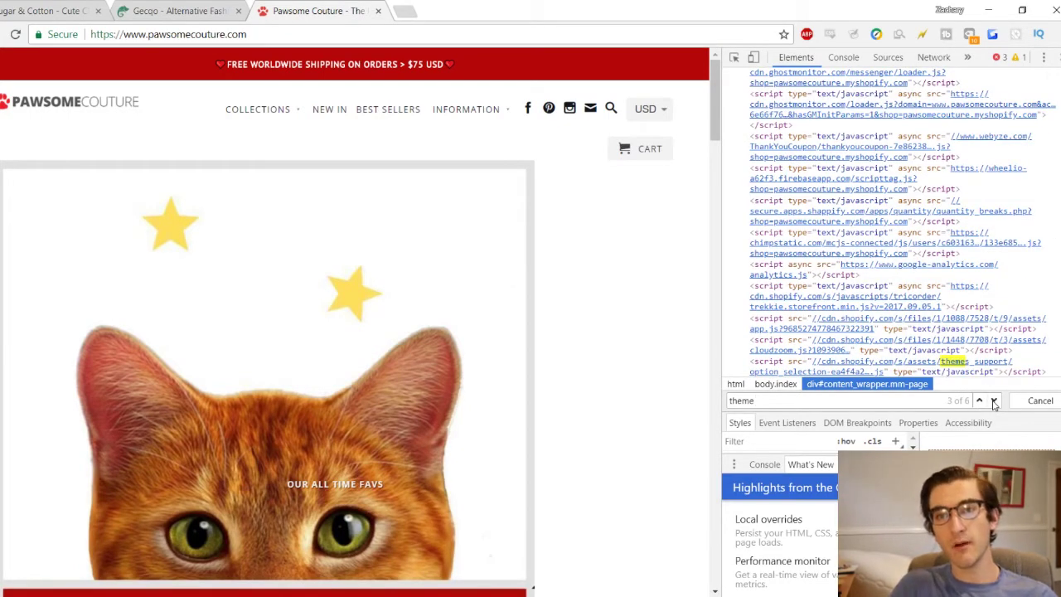
click(994, 401)
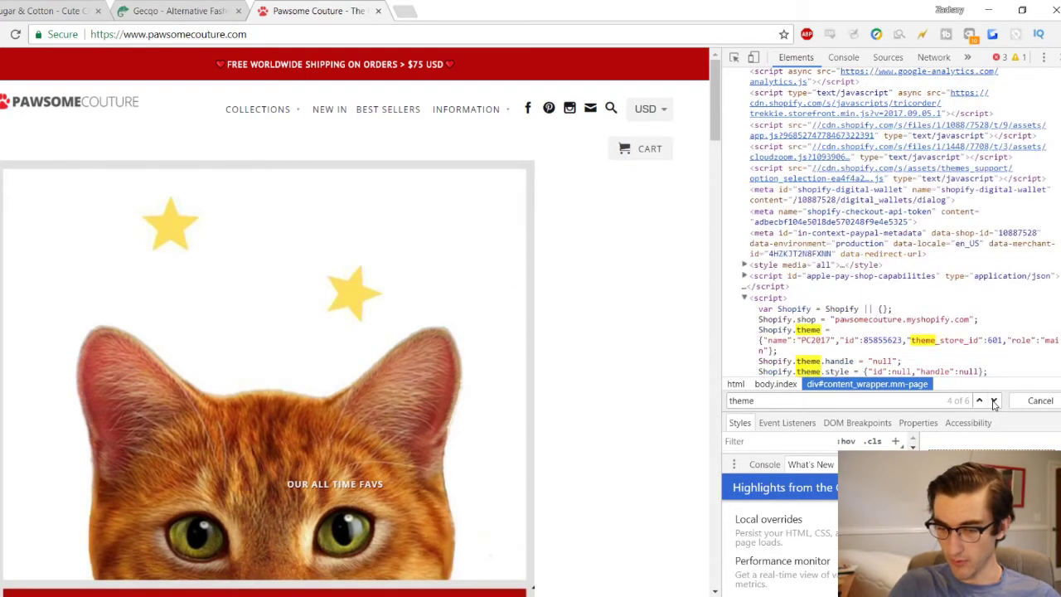
scroll(975, 268, down, 3)
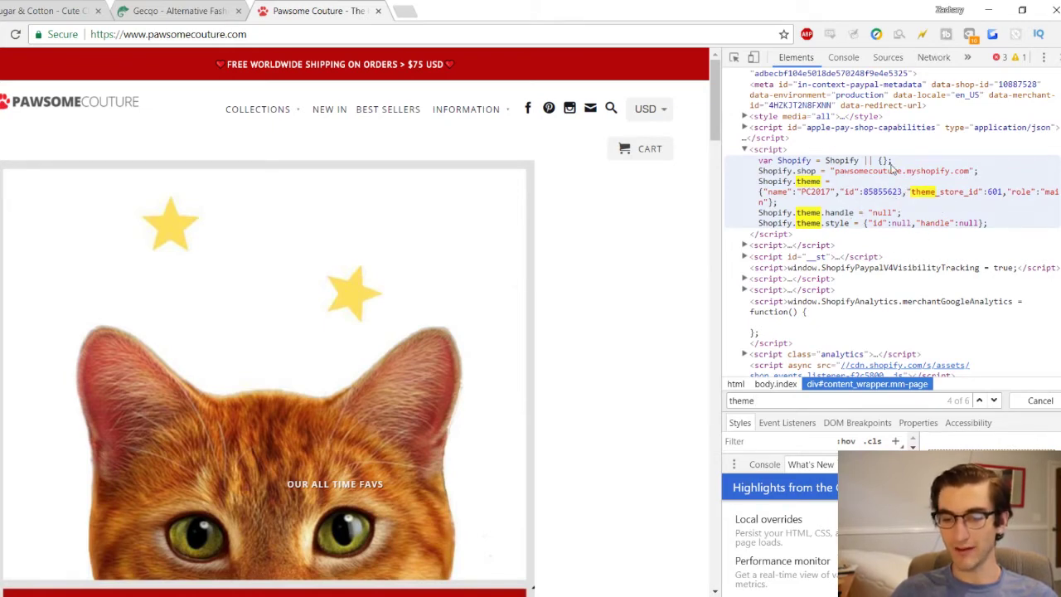
click(1055, 58)
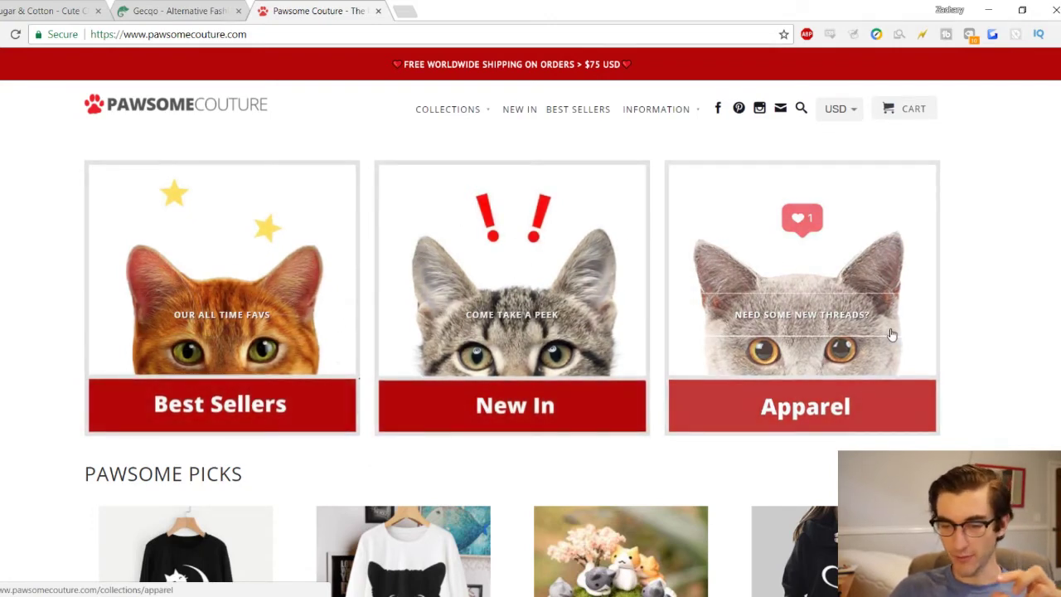
Review the Pawsome Couture home page layout down to its footer and return to the Gecqo store page.
scroll(935, 315, down, 5)
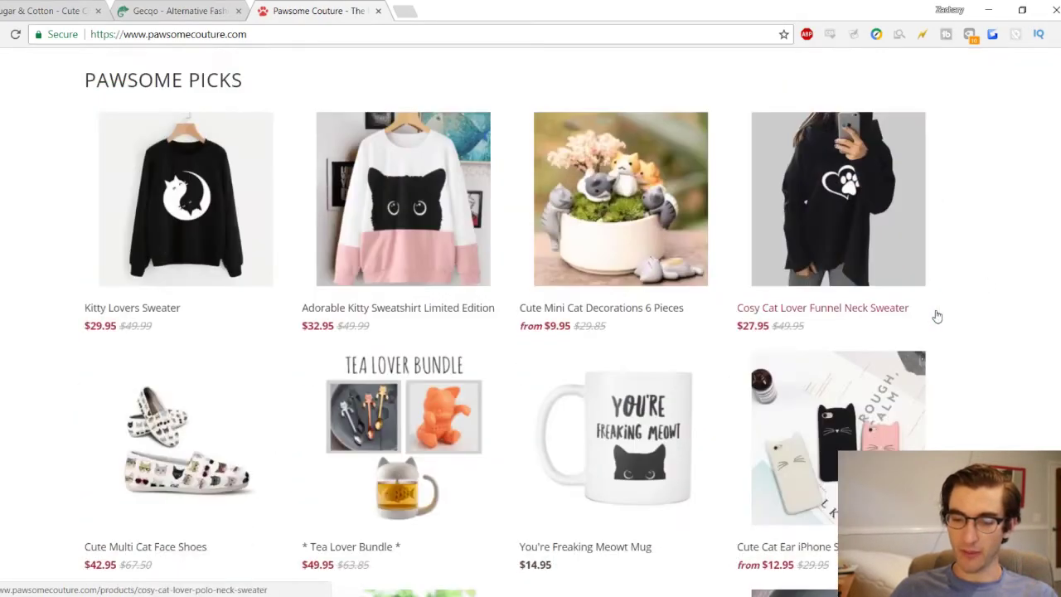
scroll(900, 281, down, 4)
scroll(899, 281, down, 10)
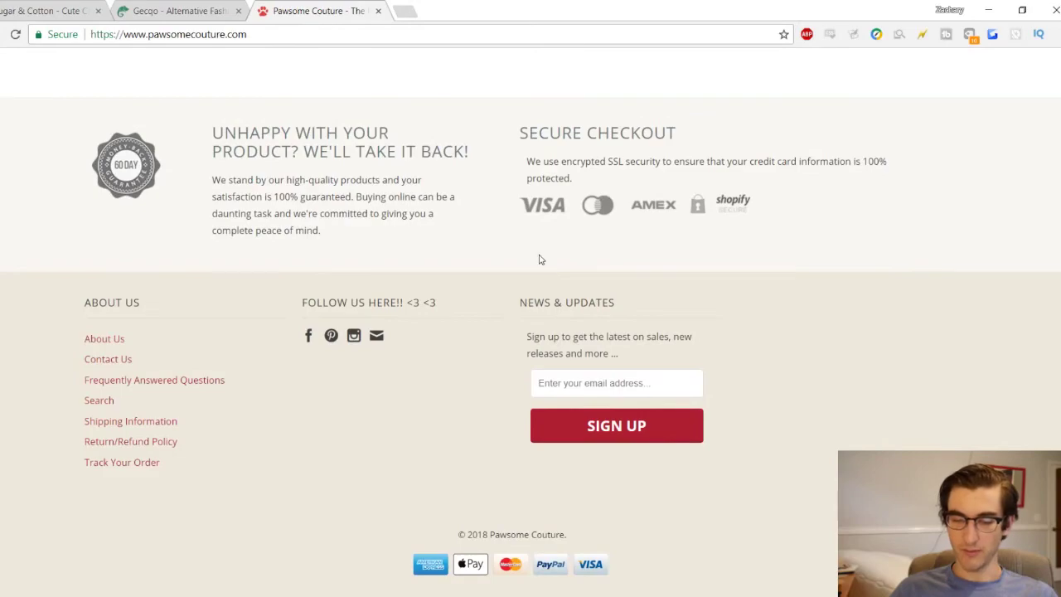
scroll(540, 261, up, 8)
scroll(539, 263, up, 5)
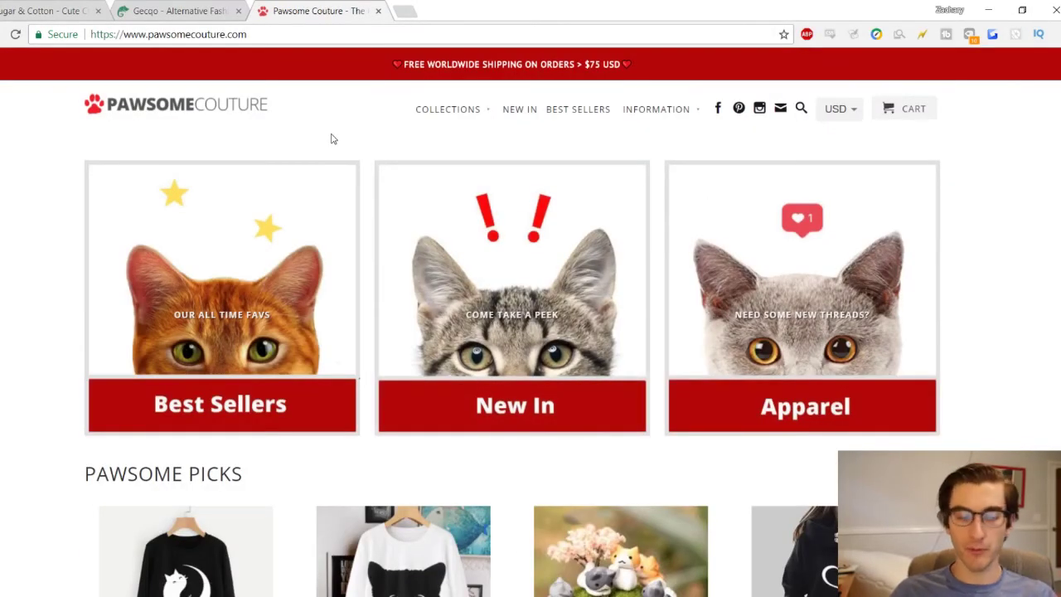
click(175, 8)
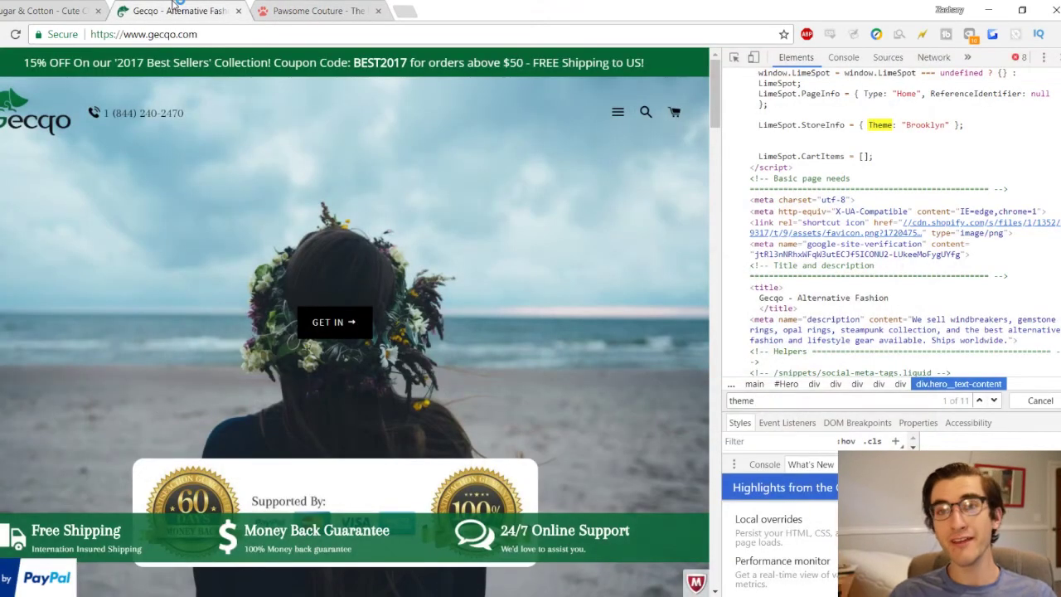